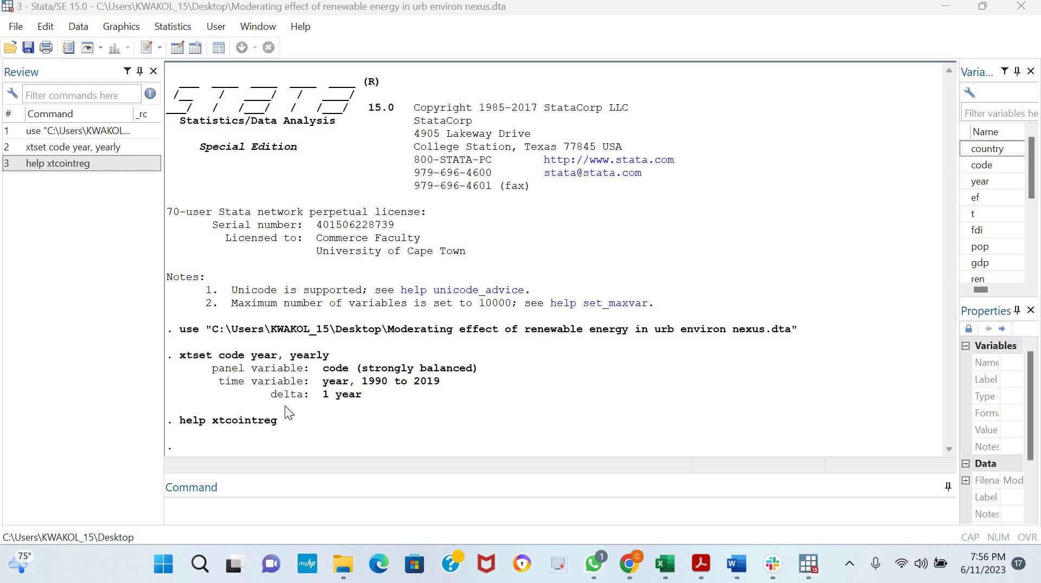
# - Enter the command 'xtcointreg lco2 lgdp ren, est(dols)' in the Command window
pyautogui.click(241, 516)
pyautogui.write('xtc')
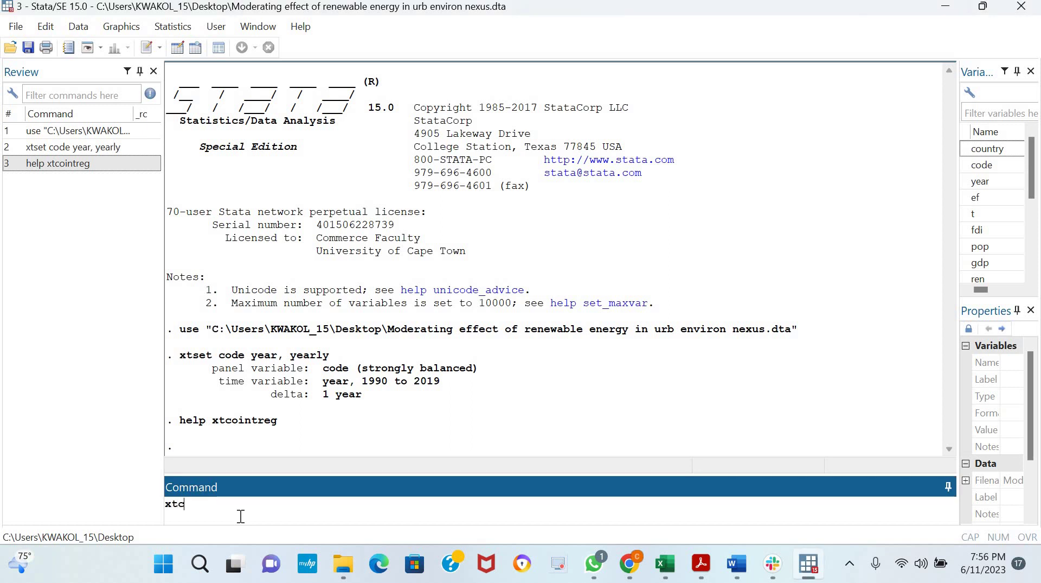
pyautogui.write('ointreg')
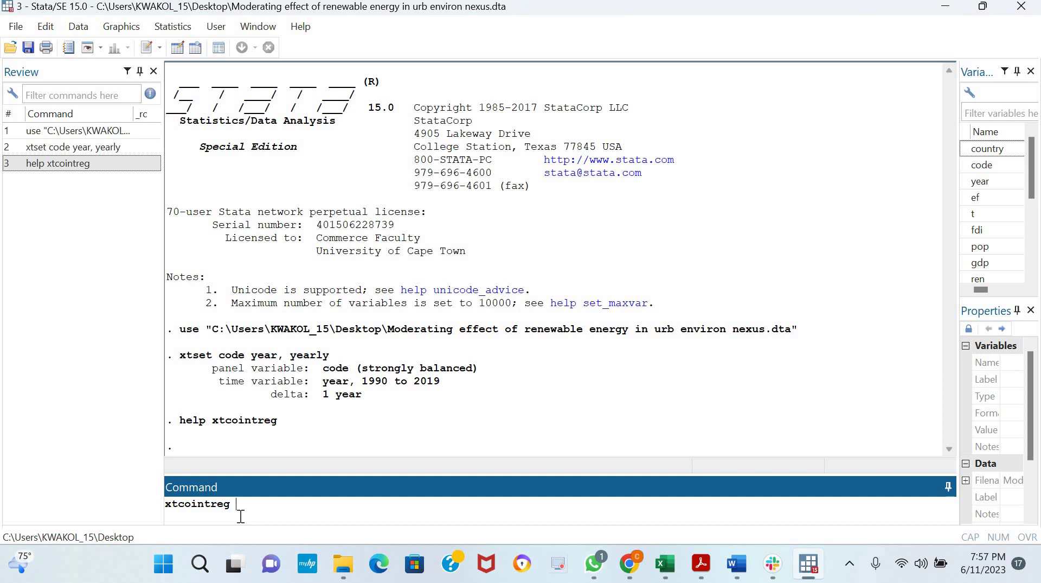
pyautogui.write('lco2 lgdp ren, est(dols)')
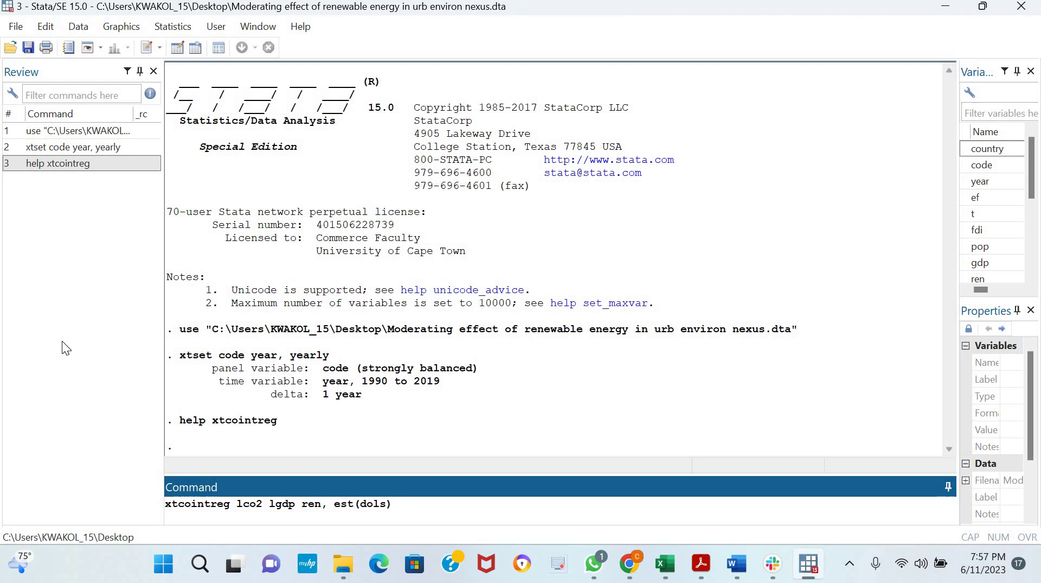
# - Run the DOLS estimate and check lgdp beta 0.14 (t 52.35) and ren beta -0.03 (t -64.50)
pyautogui.press('Return')
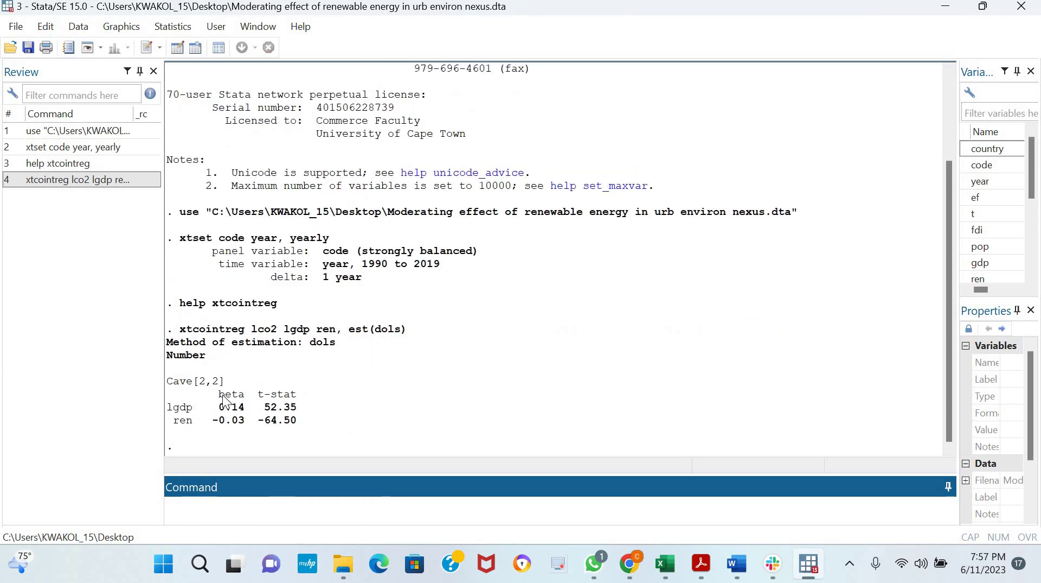
pyautogui.moveTo(219, 394); pyautogui.dragTo(246, 427)
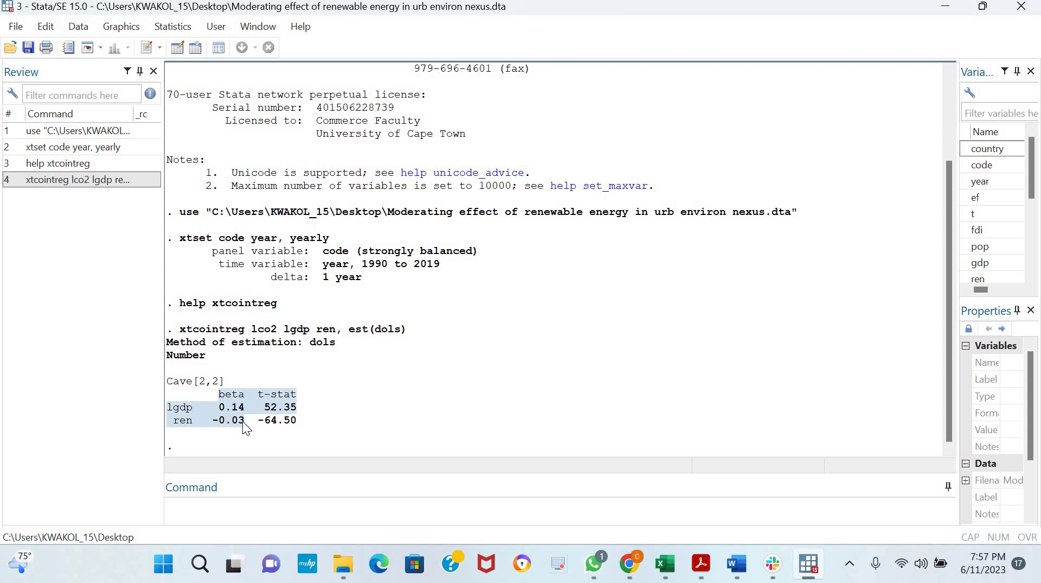
pyautogui.click(222, 398)
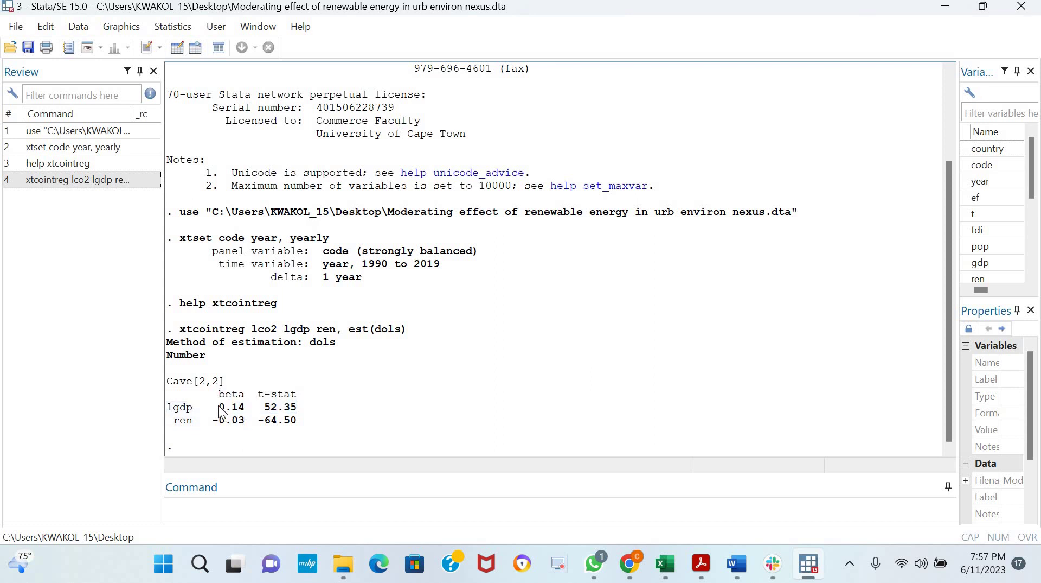
pyautogui.moveTo(214, 406); pyautogui.dragTo(295, 421)
pyautogui.click(281, 415)
pyautogui.click(303, 407)
pyautogui.moveTo(264, 407); pyautogui.dragTo(295, 423)
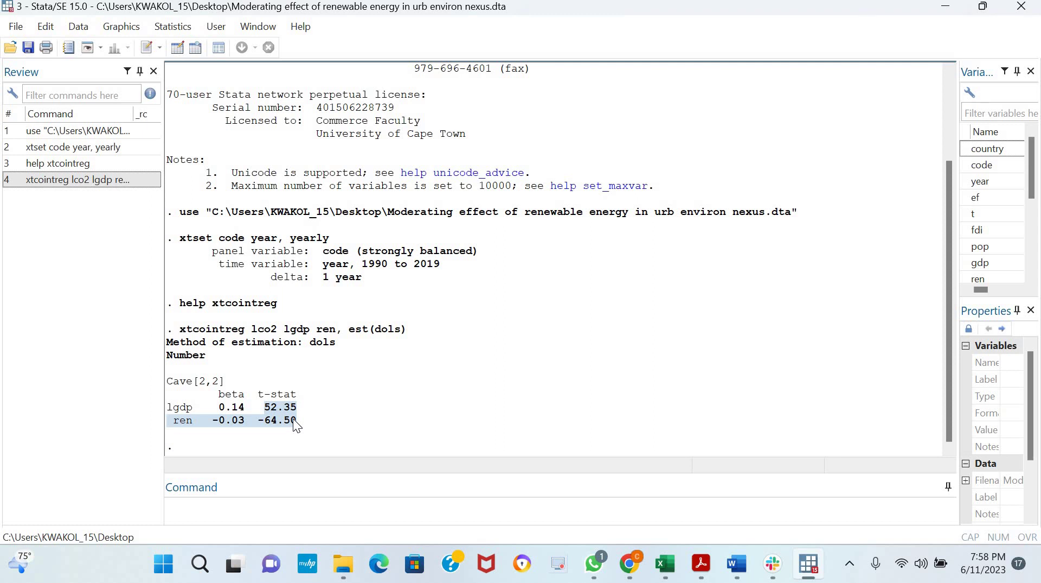
pyautogui.click(265, 407)
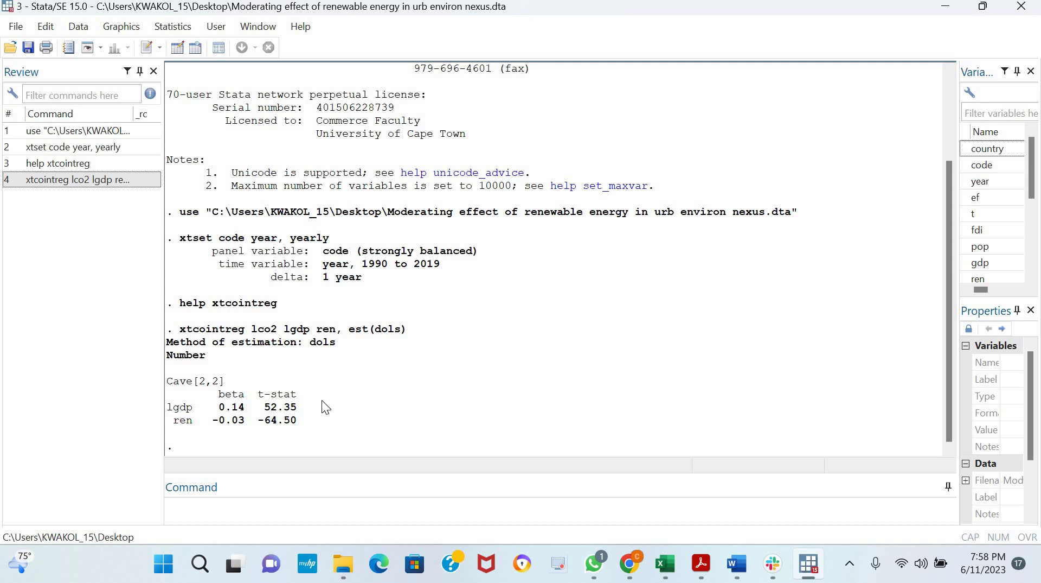
pyautogui.click(258, 514)
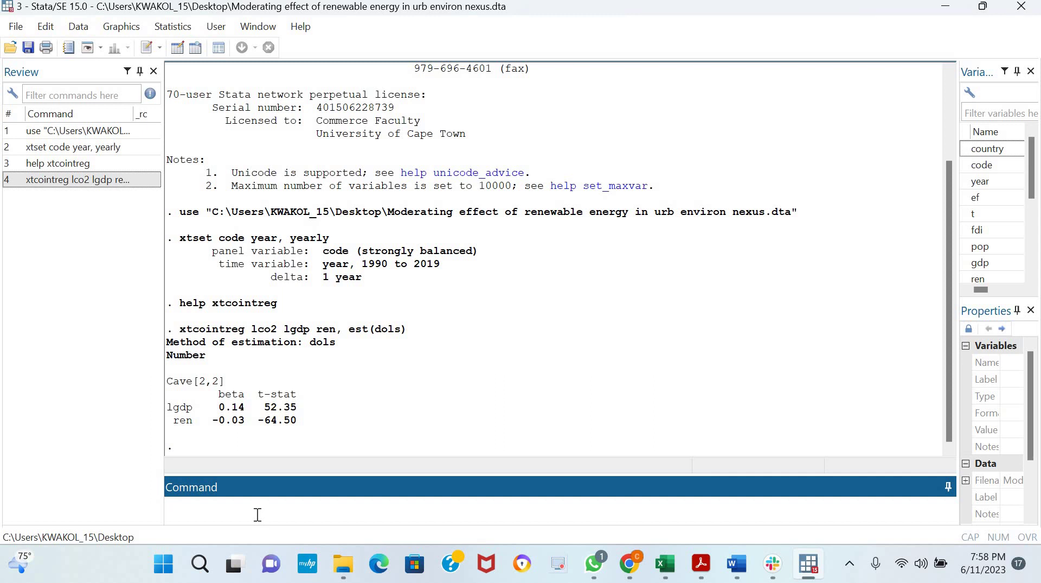
# - Rerun the command with est(fmols), giving lgdp beta 0.11 with t-statistic 9.54
pyautogui.press('pageup')
pyautogui.press('BackSpace')
pyautogui.press('BackSpace')
pyautogui.press('BackSpace')
pyautogui.press('BackSpace')
pyautogui.write('fmols')
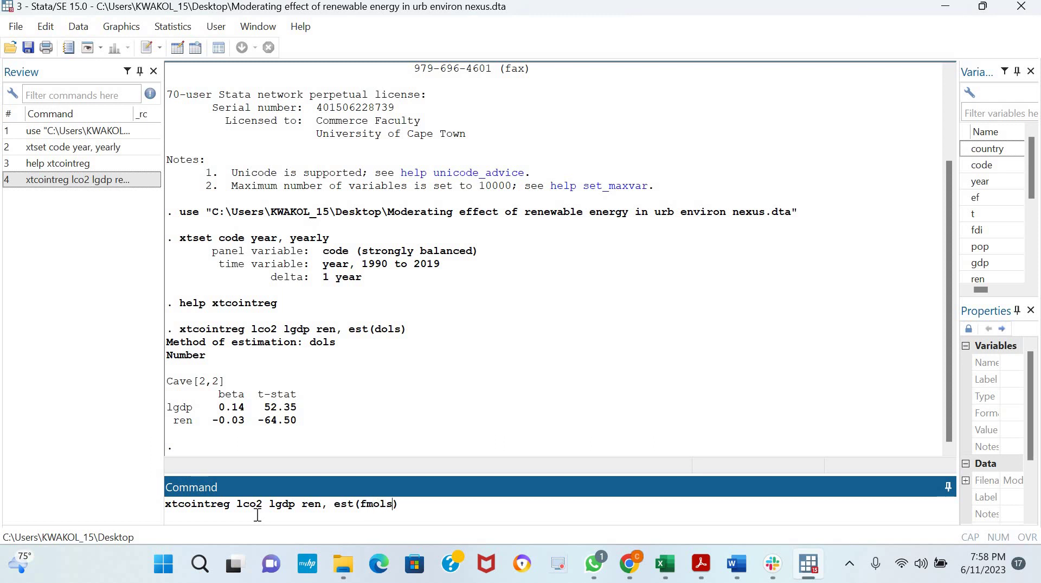
pyautogui.press('Return')
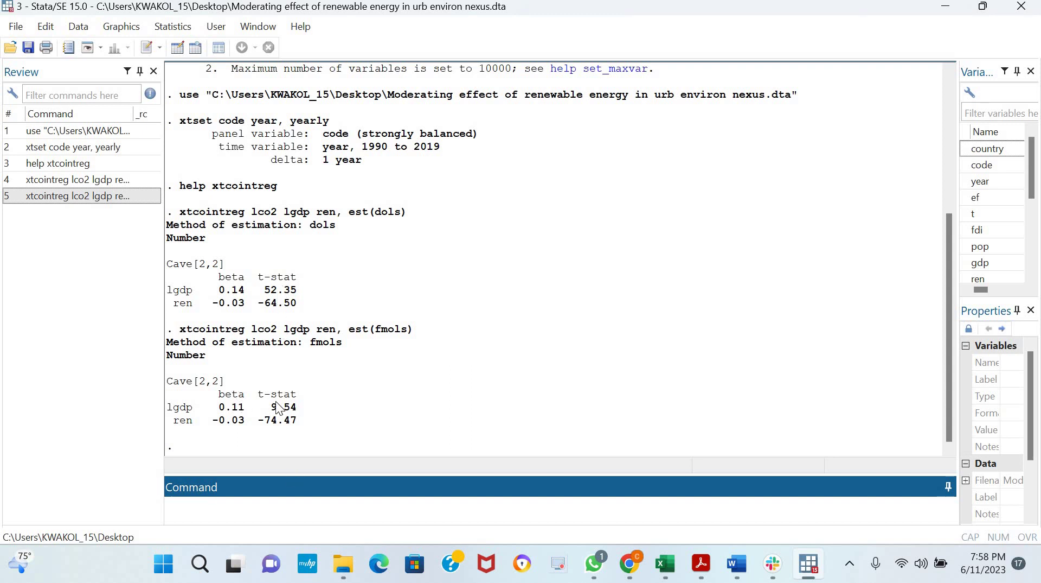
pyautogui.moveTo(297, 412); pyautogui.dragTo(270, 407)
pyautogui.click(261, 420)
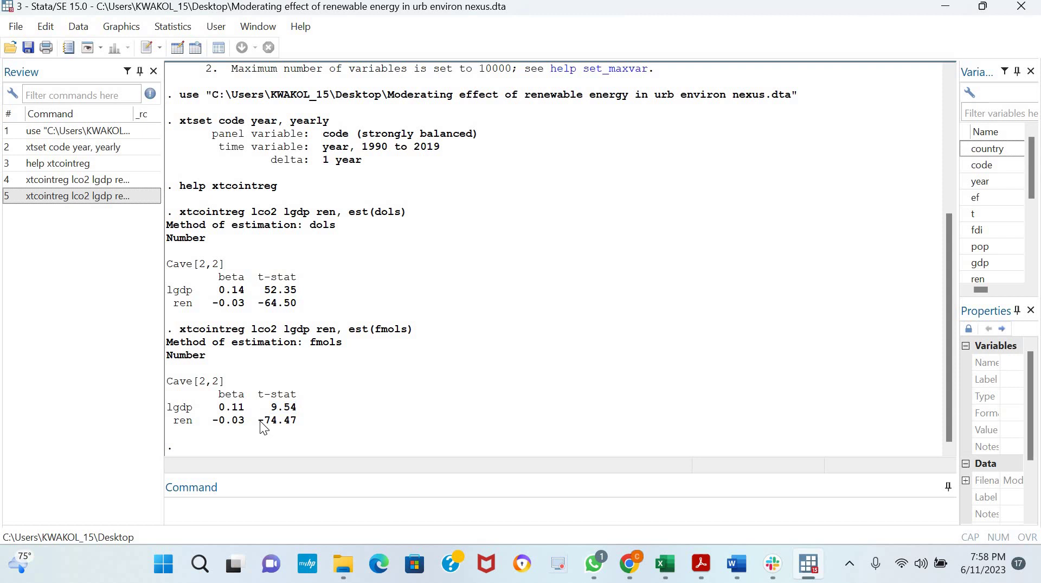
# - Recall the FMOLS command and clear the estimator name inside est()
pyautogui.click(287, 513)
pyautogui.press('pageup')
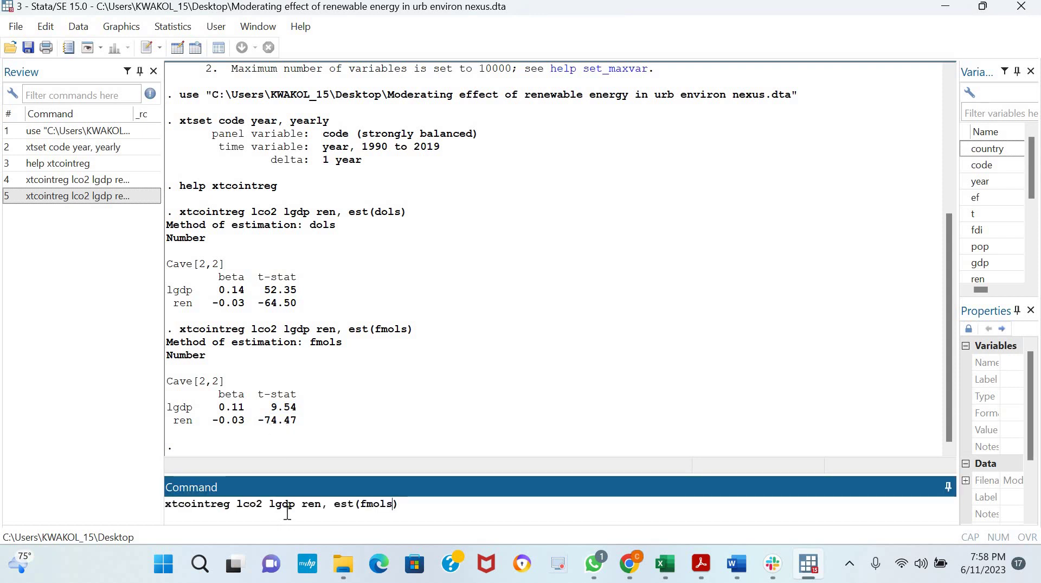
pyautogui.press('Left')
pyautogui.press('BackSpace')
pyautogui.press('BackSpace')
pyautogui.press('BackSpace')
pyautogui.press('BackSpace')
pyautogui.press('BackSpace')
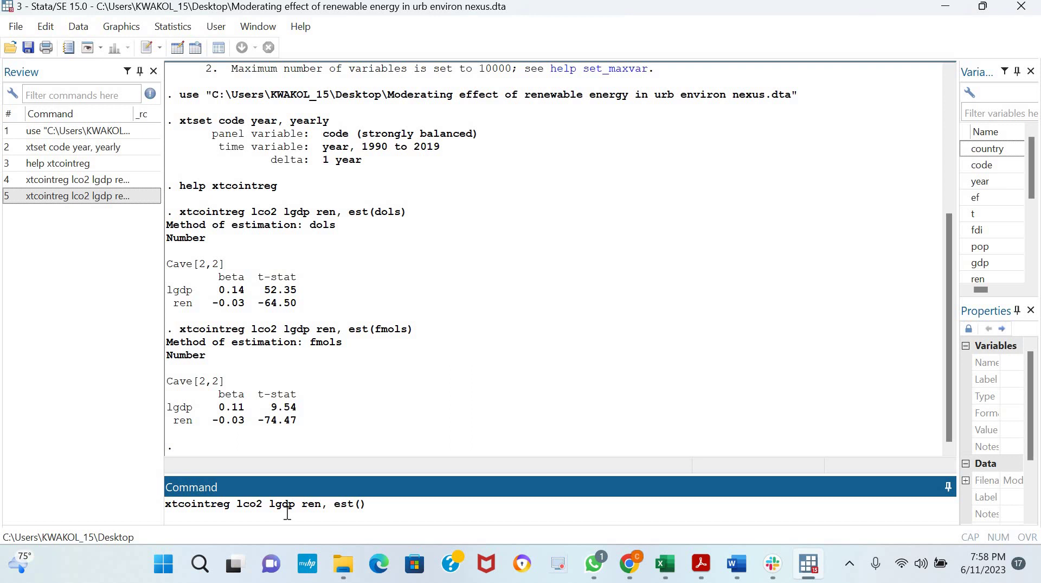
# - Run the estimate with est(ccr), giving lgdp 0.11 (t 9.31) and ren -0.03, then recall the command
pyautogui.write('ccr')
pyautogui.press('Return')
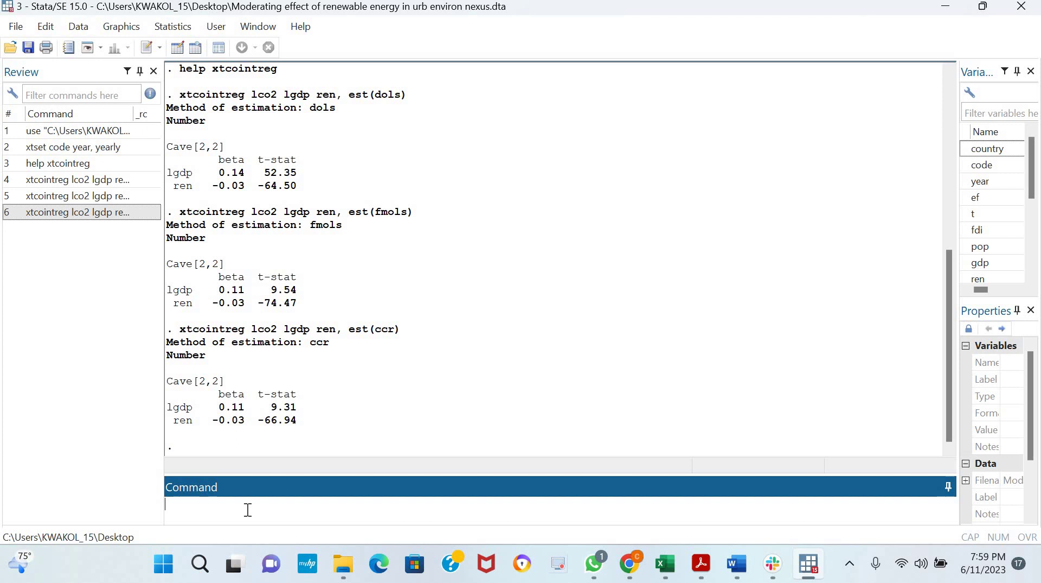
pyautogui.press('pageup')
pyautogui.press('pageup')
pyautogui.press('pageup')
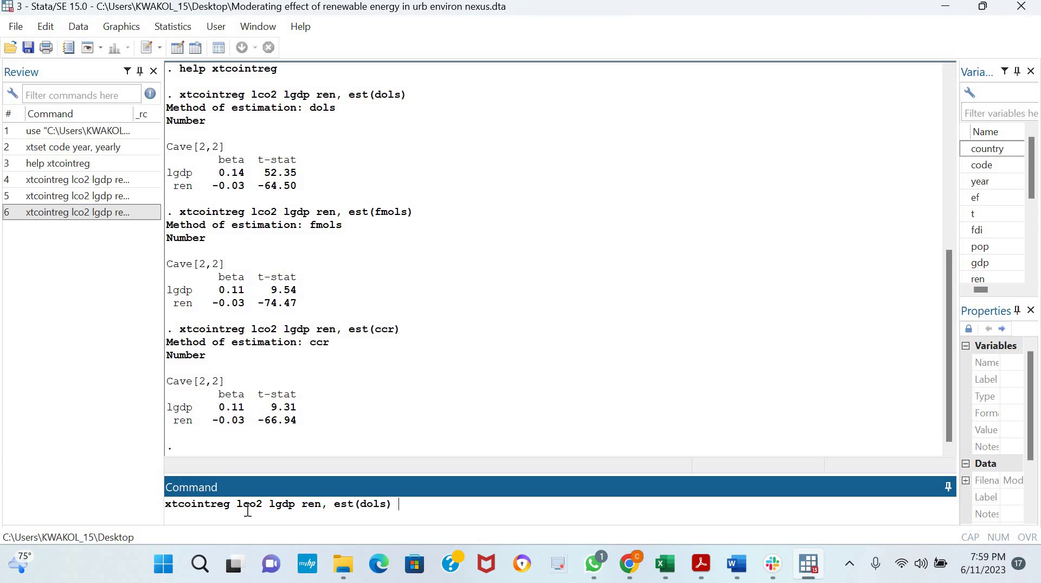
# - Add the 'full' option to the DOLS command and run it
pyautogui.write('full')
pyautogui.click(382, 505)
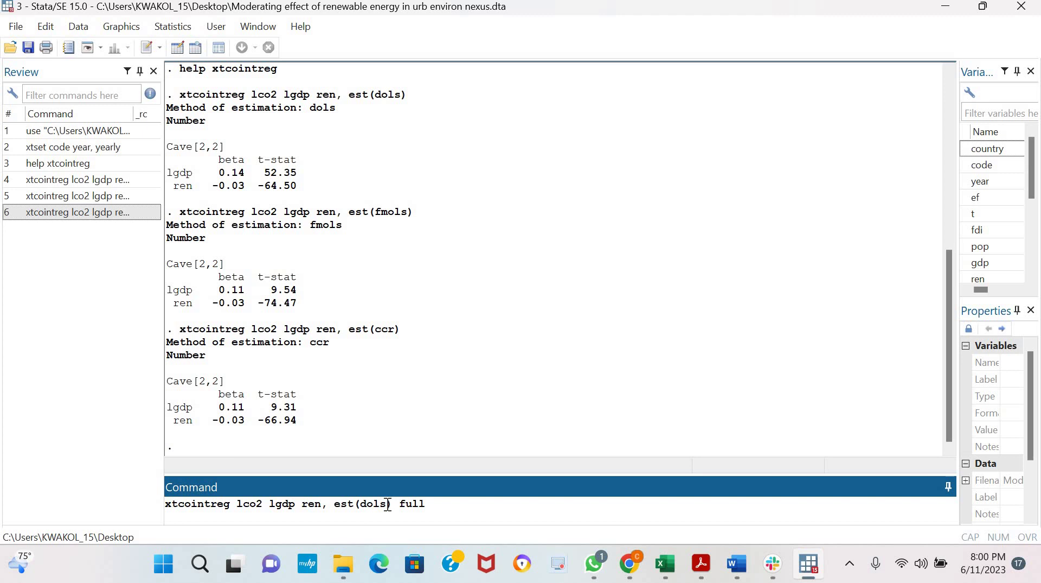
pyautogui.press('Return')
# - Scroll through the per-country DOLS estimates for the 31 panels
pyautogui.scroll(18, 330, 217)
pyautogui.scroll(12, 331, 217)
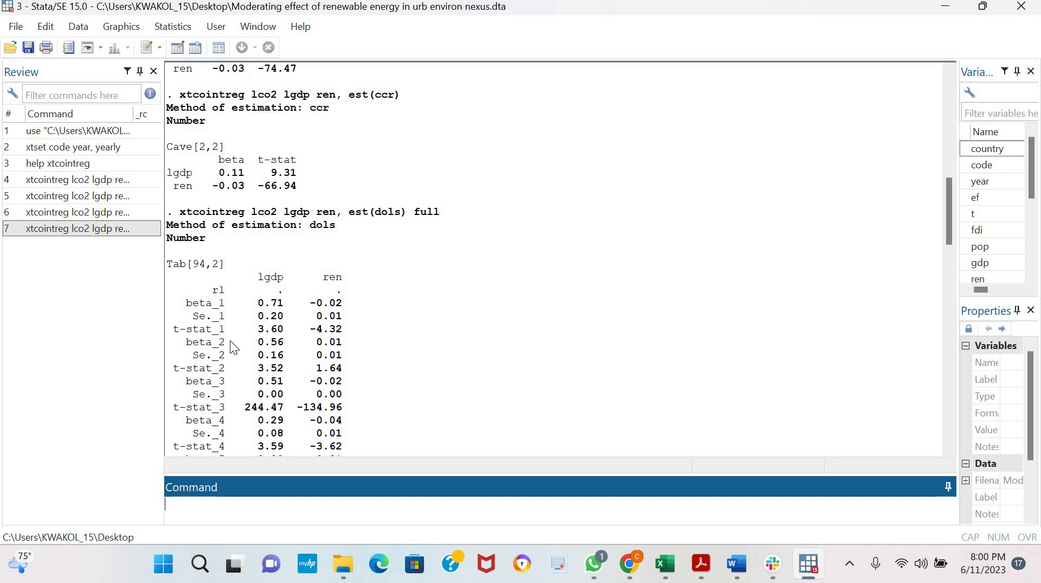
pyautogui.scroll(-15, 230, 340)
pyautogui.scroll(-8, 234, 345)
pyautogui.scroll(9, 233, 345)
pyautogui.scroll(12, 230, 340)
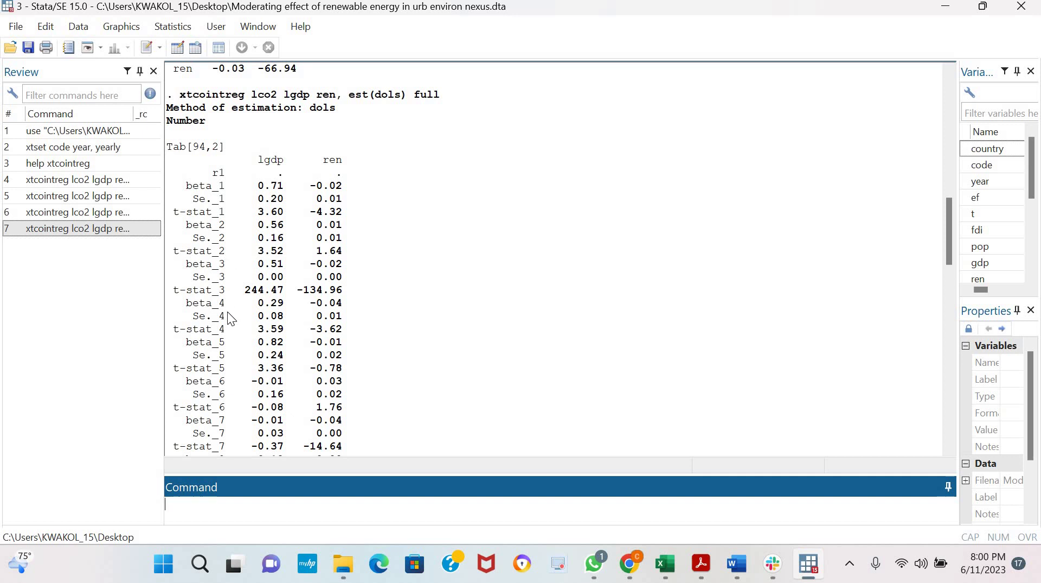
pyautogui.scroll(-13, 227, 332)
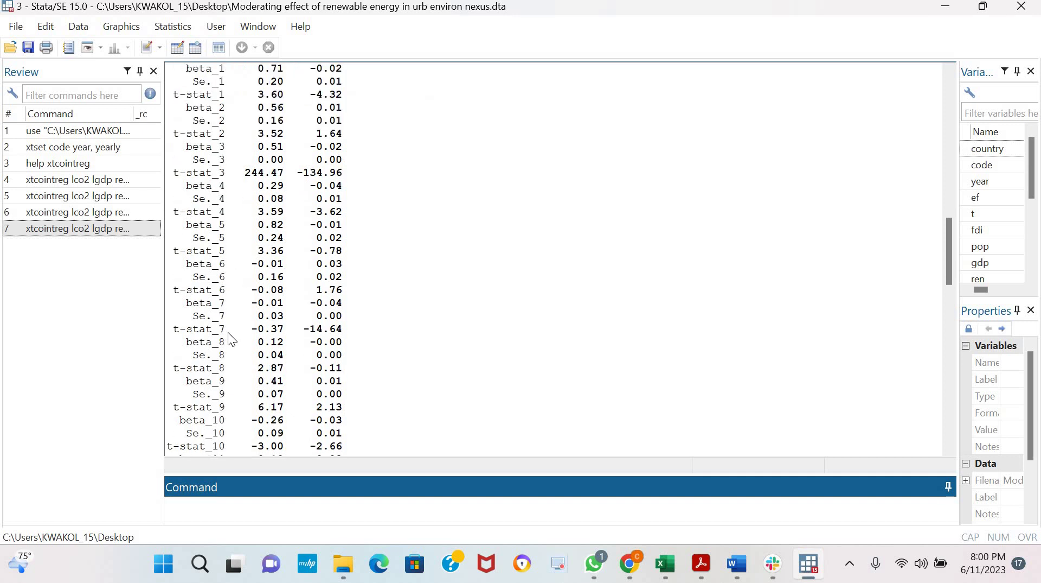
pyautogui.scroll(-9, 228, 332)
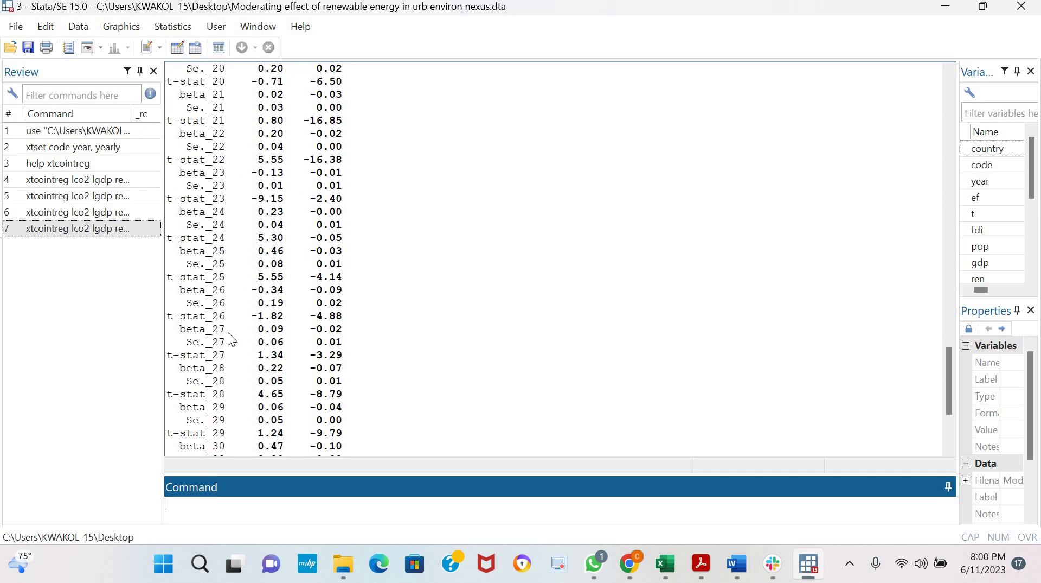
pyautogui.scroll(-4, 227, 332)
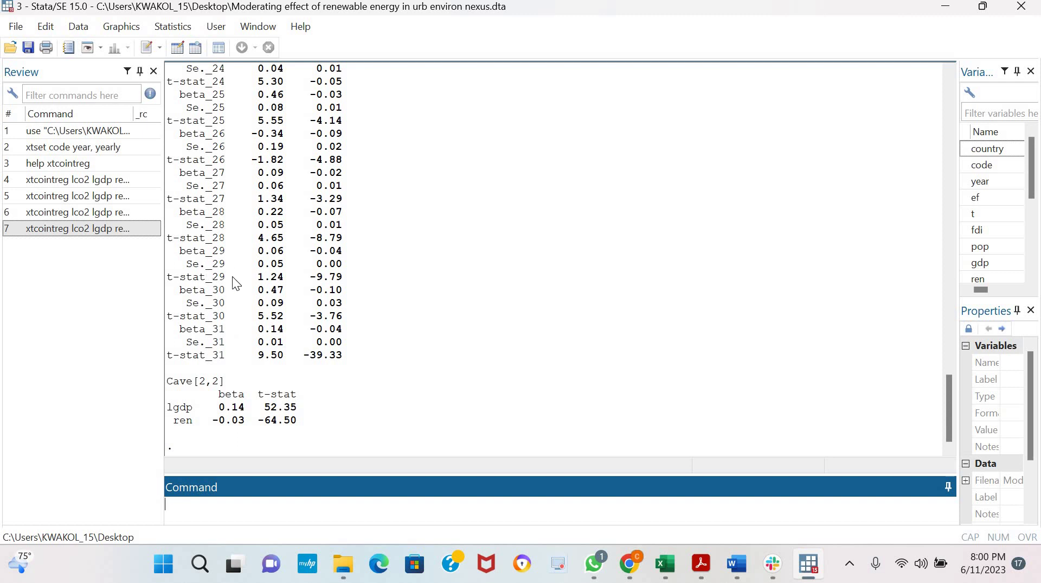
pyautogui.scroll(20, 233, 277)
pyautogui.scroll(9, 235, 282)
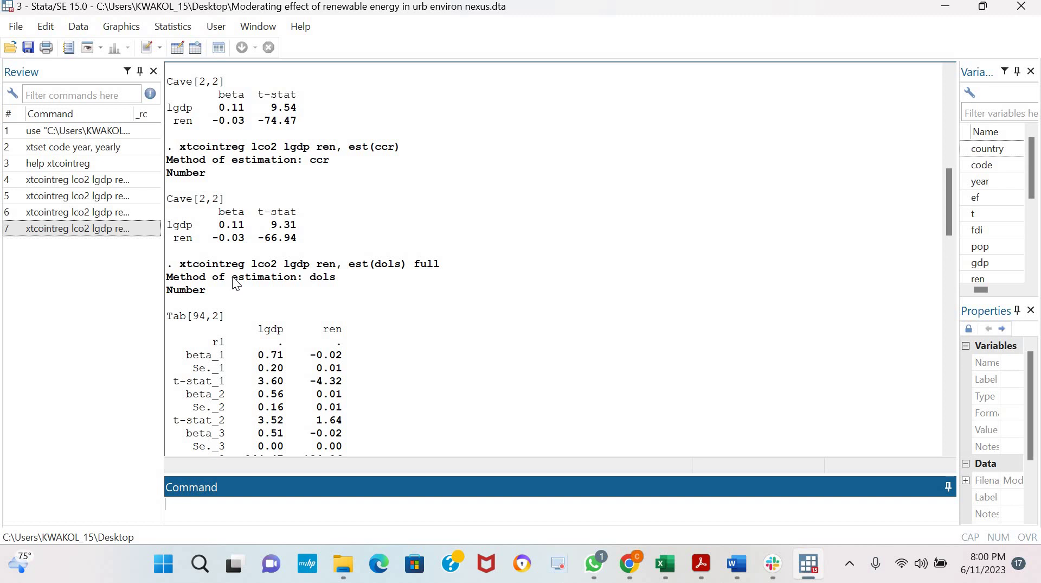
pyautogui.scroll(-16, 233, 277)
pyautogui.scroll(4, 232, 276)
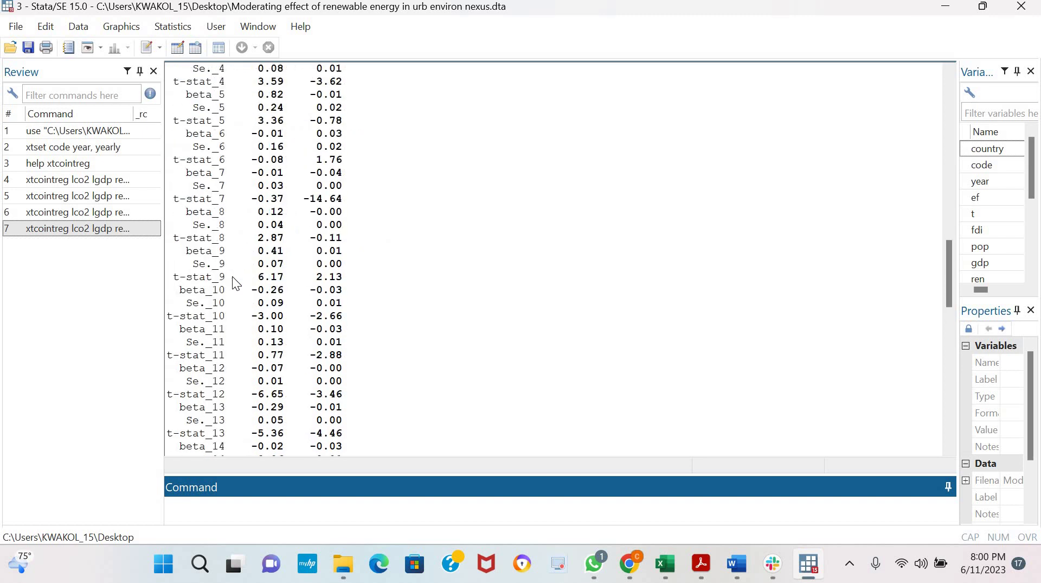
pyautogui.scroll(-18, 239, 347)
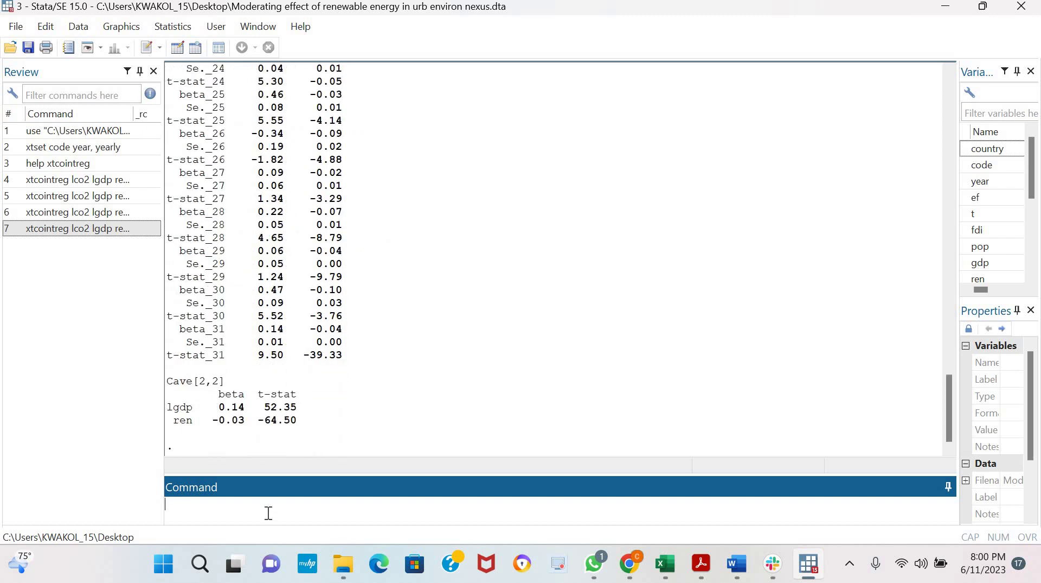
# - Rerun with est(fmols) full and review per-country results (lgdp 0.11, t 9.54; ren -0.03)
pyautogui.press('pageup')
pyautogui.press('BackSpace')
pyautogui.press('BackSpace')
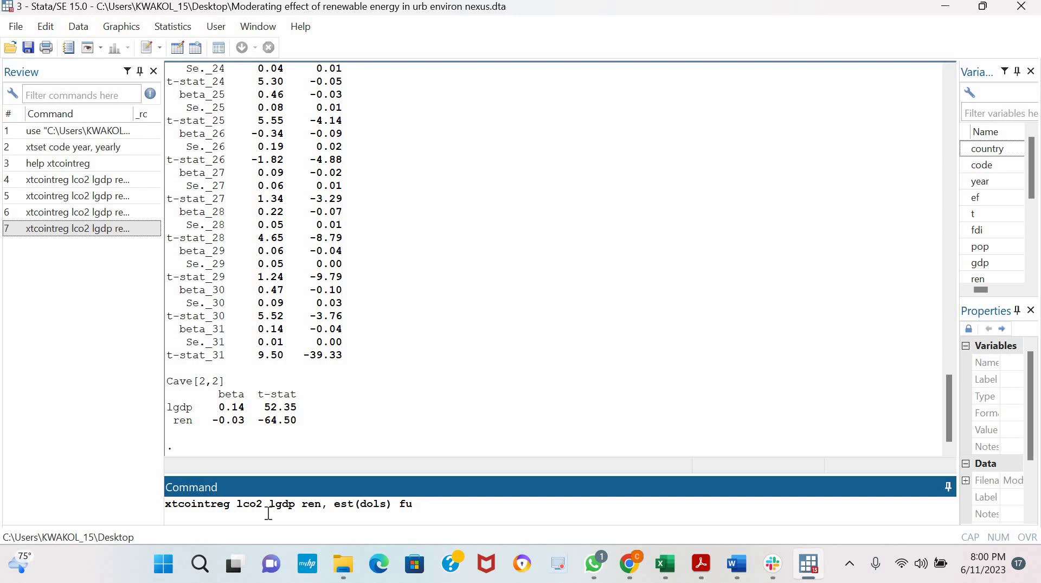
pyautogui.write('ll')
pyautogui.press('BackSpace')
pyautogui.press('BackSpace')
pyautogui.press('BackSpace')
pyautogui.press('BackSpace')
pyautogui.write('fmols')
pyautogui.press('Return')
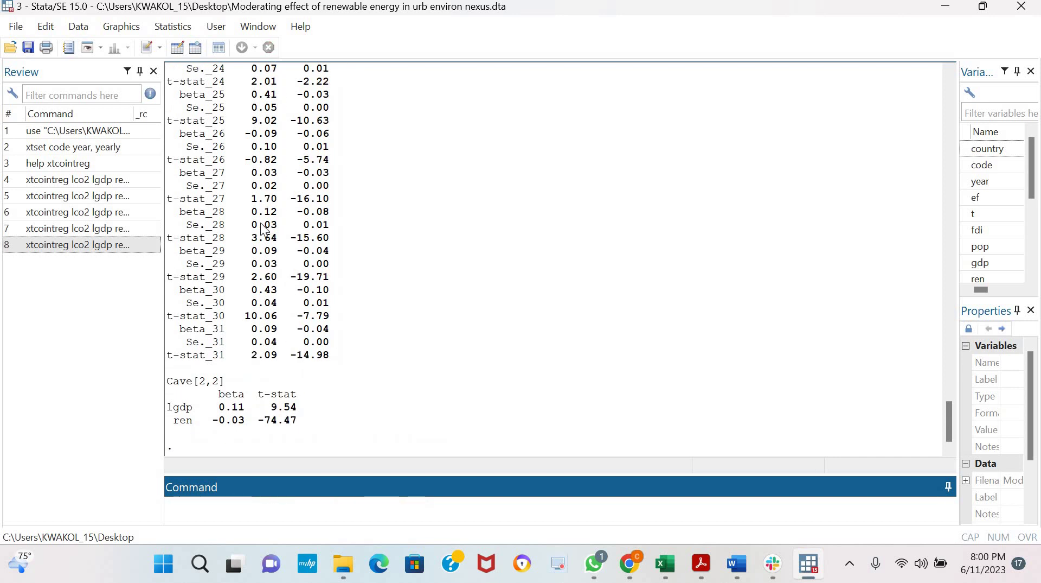
pyautogui.scroll(20, 261, 222)
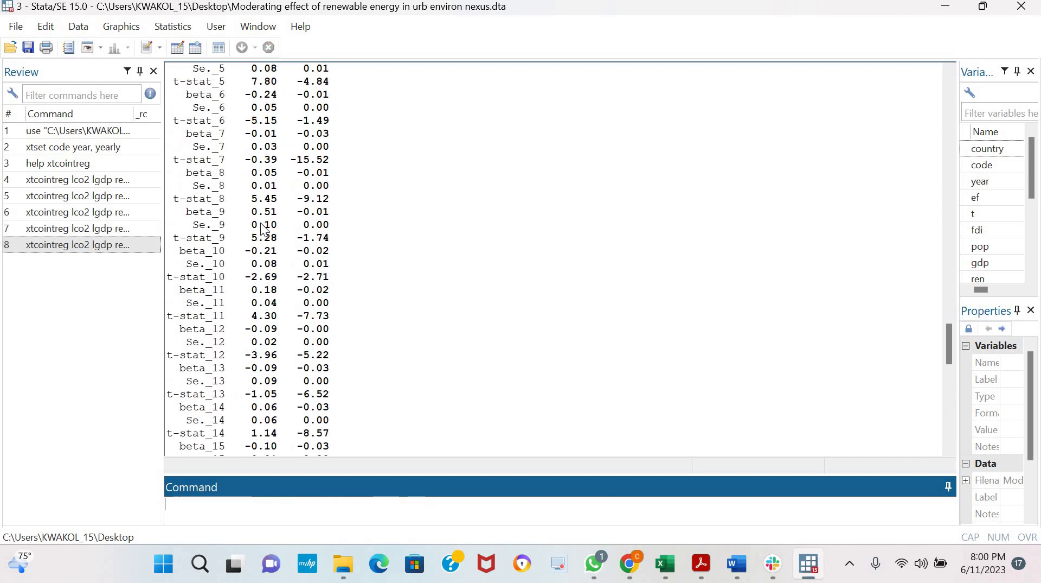
pyautogui.scroll(-20, 260, 223)
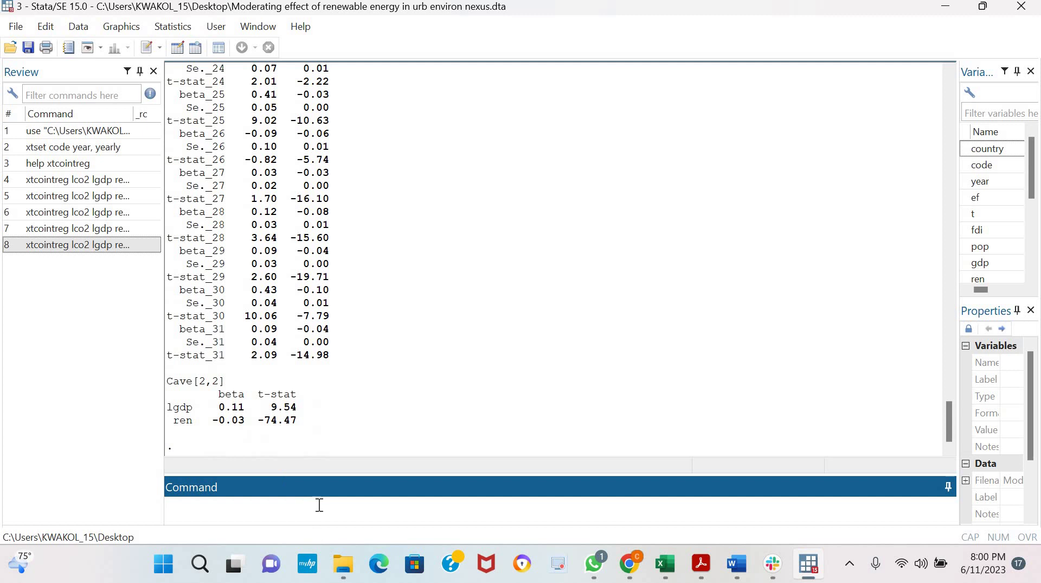
# - Rerun with est(ccr) full and review per-country results (lgdp 0.11, t 9.31; ren -0.03)
pyautogui.press('pageup')
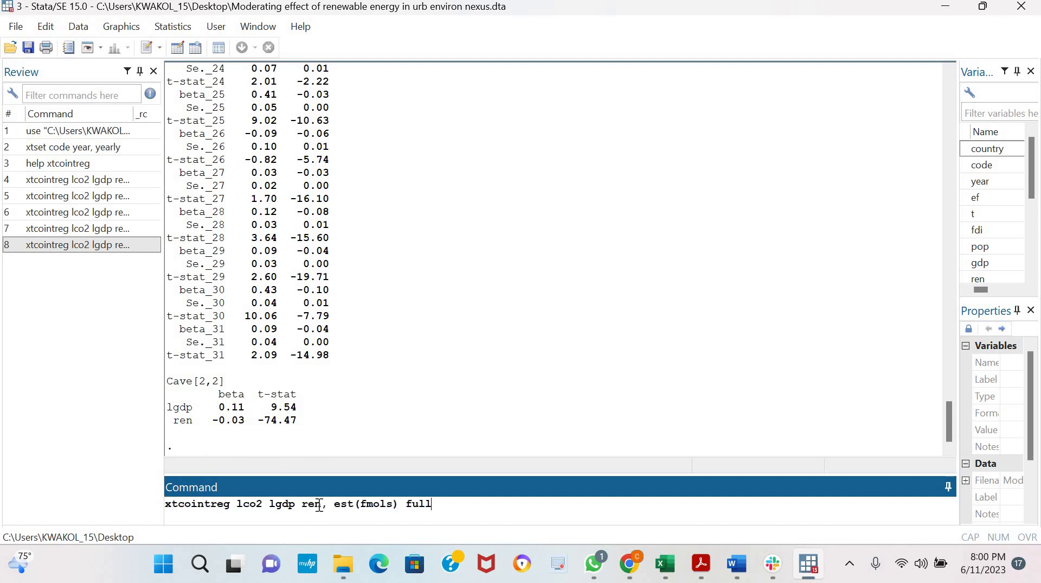
pyautogui.press('BackSpace')
pyautogui.press('BackSpace')
pyautogui.press('BackSpace')
pyautogui.press('BackSpace')
pyautogui.press('BackSpace')
pyautogui.write('ccr')
pyautogui.press('Return')
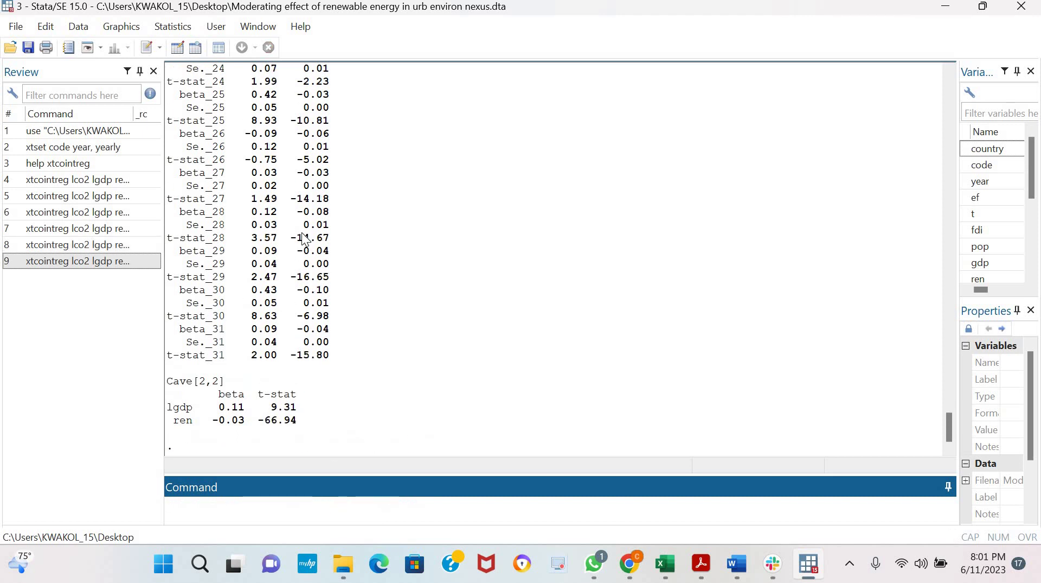
pyautogui.scroll(20, 305, 239)
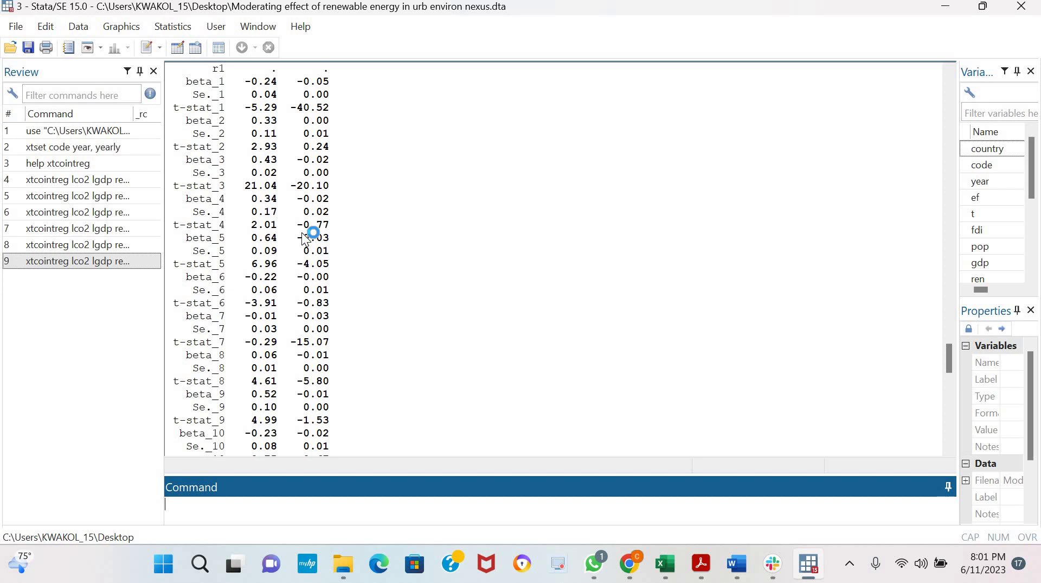
pyautogui.scroll(4, 306, 239)
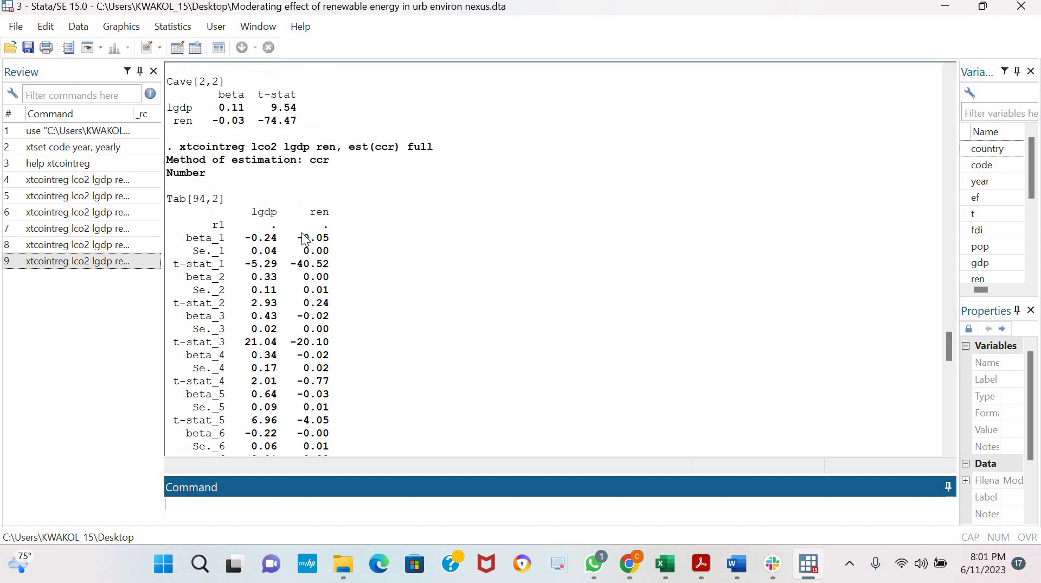